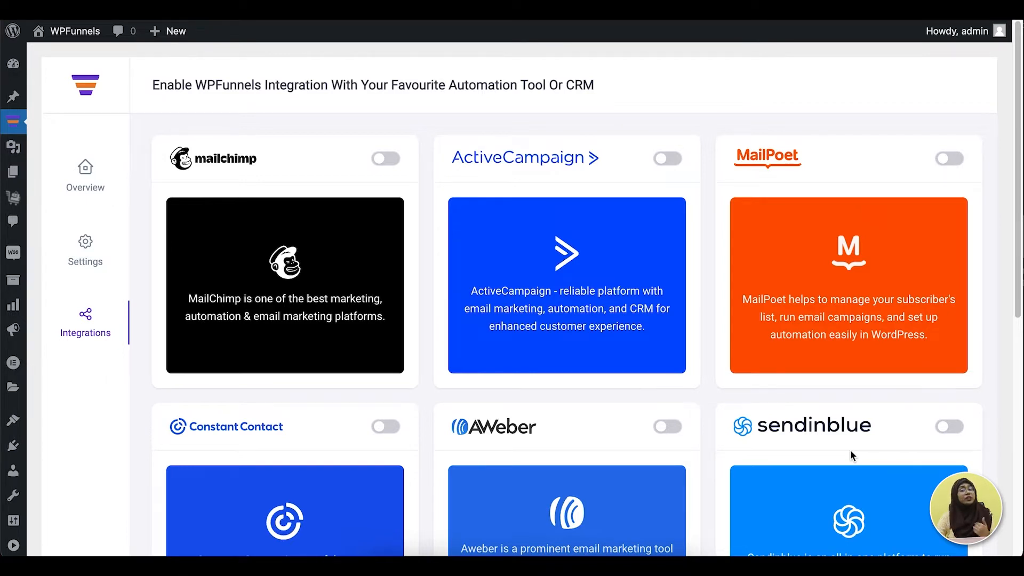
Enable the MailerLite integration in WPFunnels, and open the API integration page in the MailerLite account
{"action": "scroll", "coordinate": [850, 452], "scroll_direction": "down", "scroll_amount": 8}
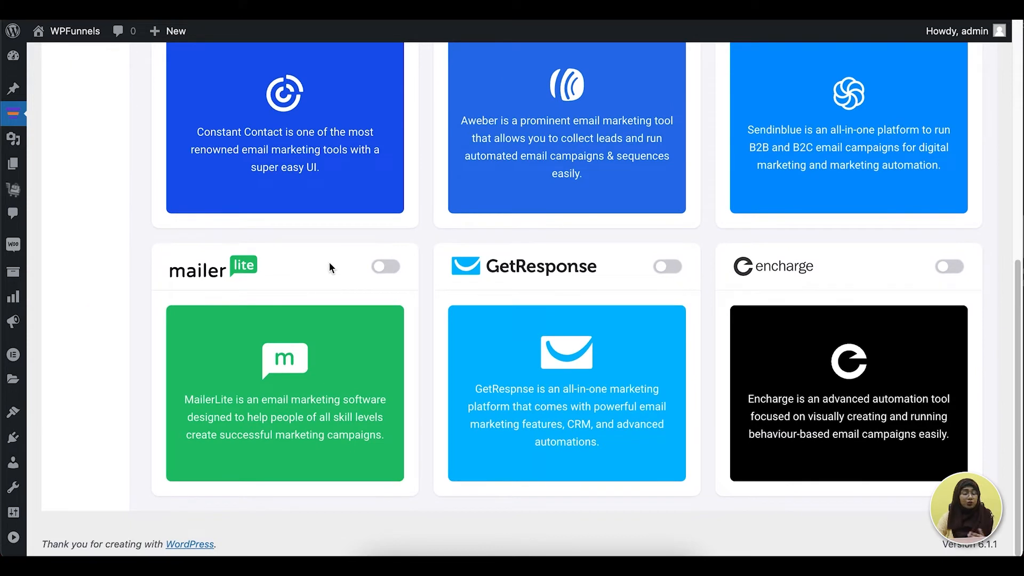
{"action": "left_click", "coordinate": [380, 268]}
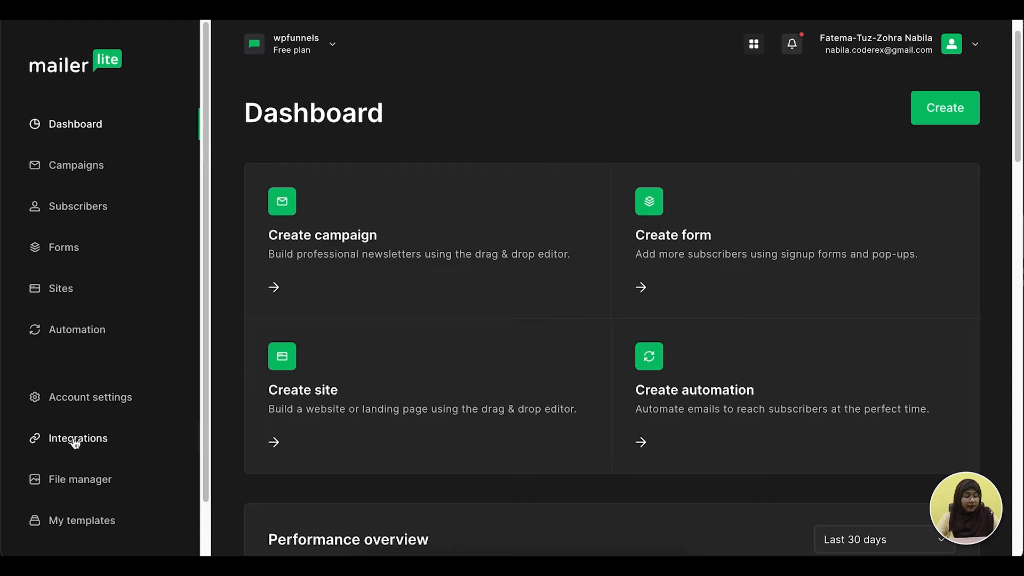
{"action": "left_click", "coordinate": [168, 441]}
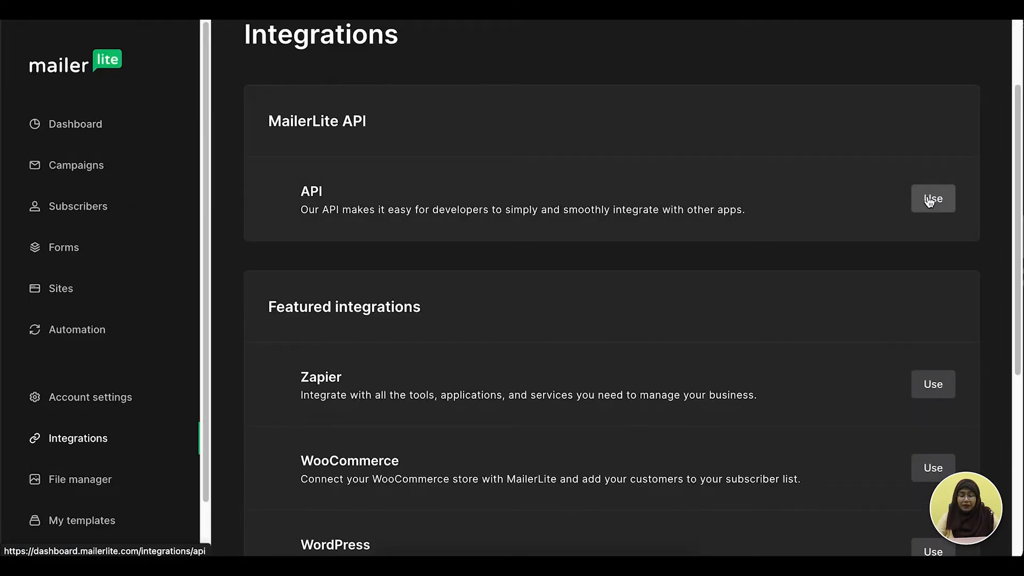
{"action": "left_click", "coordinate": [930, 200]}
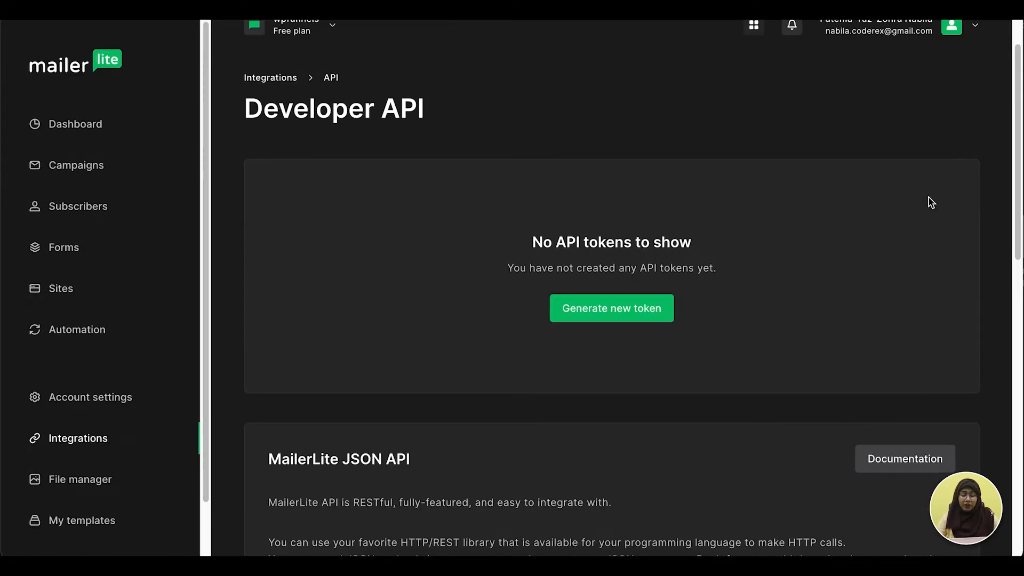
Generate a new API token named WPFunnels, accepting the Terms of Use, and copy the token
{"action": "left_click", "coordinate": [611, 309]}
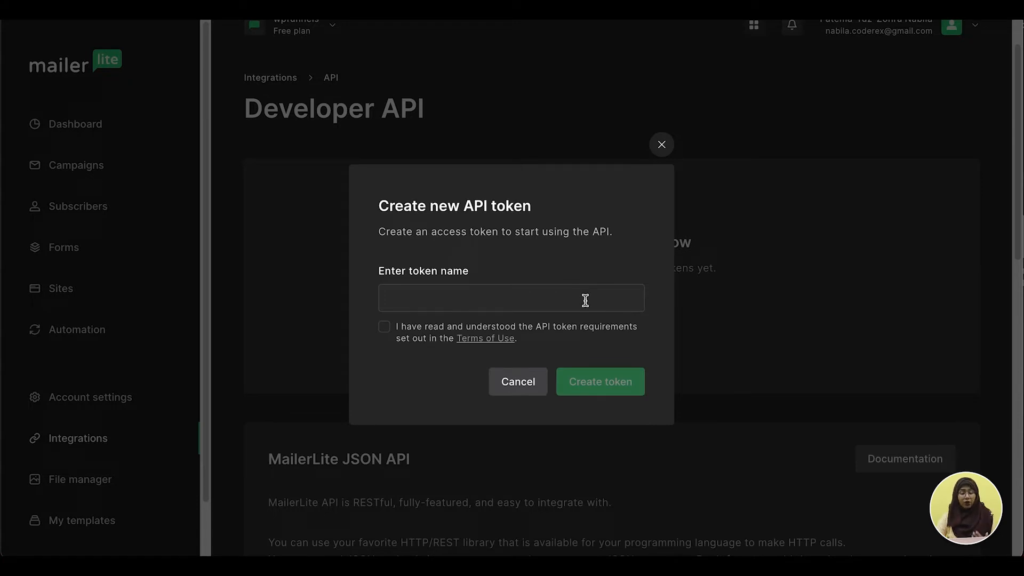
{"action": "type", "text": "WP"}
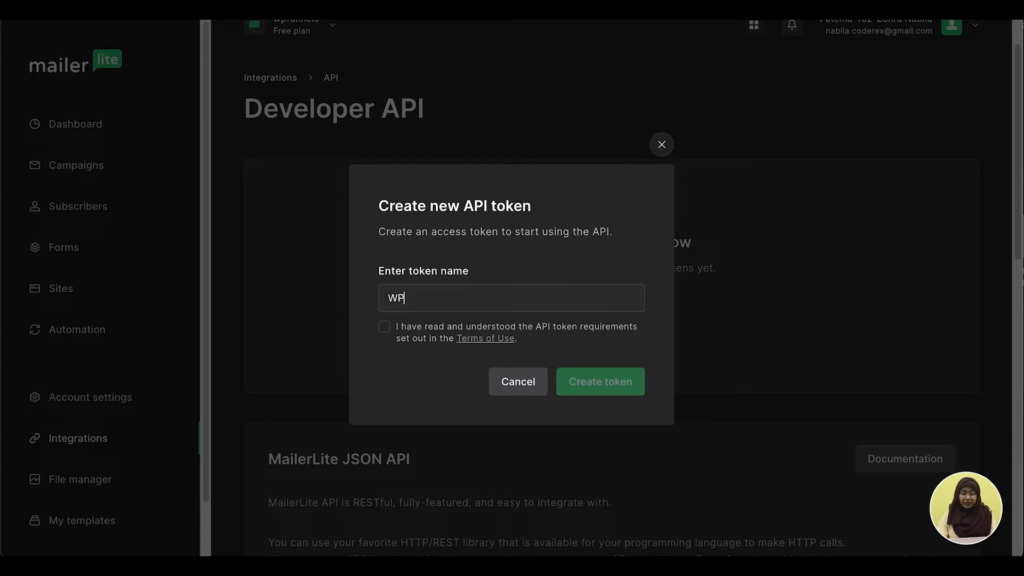
{"action": "type", "text": "Funnels"}
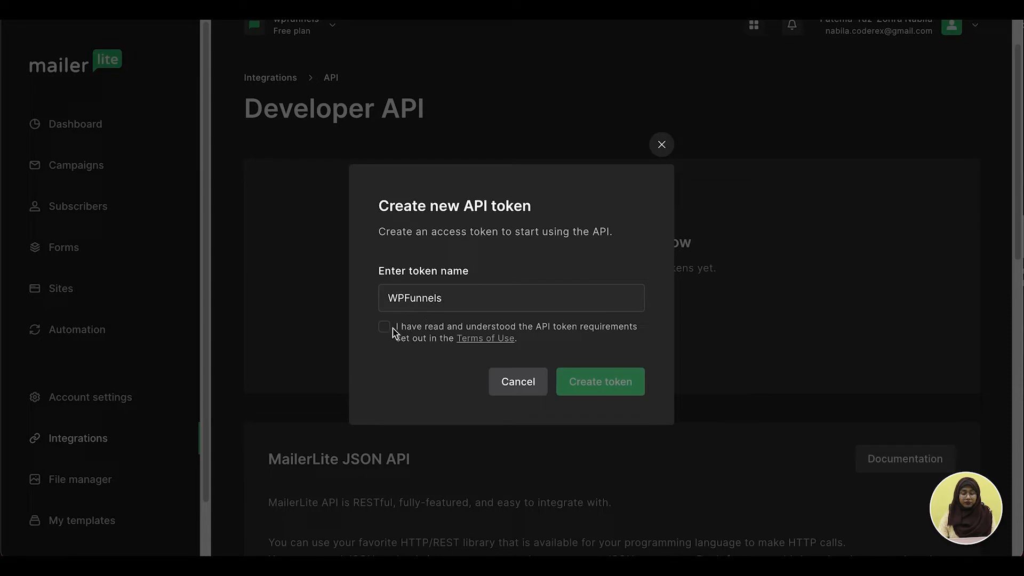
{"action": "left_click", "coordinate": [384, 327]}
{"action": "left_click", "coordinate": [593, 378]}
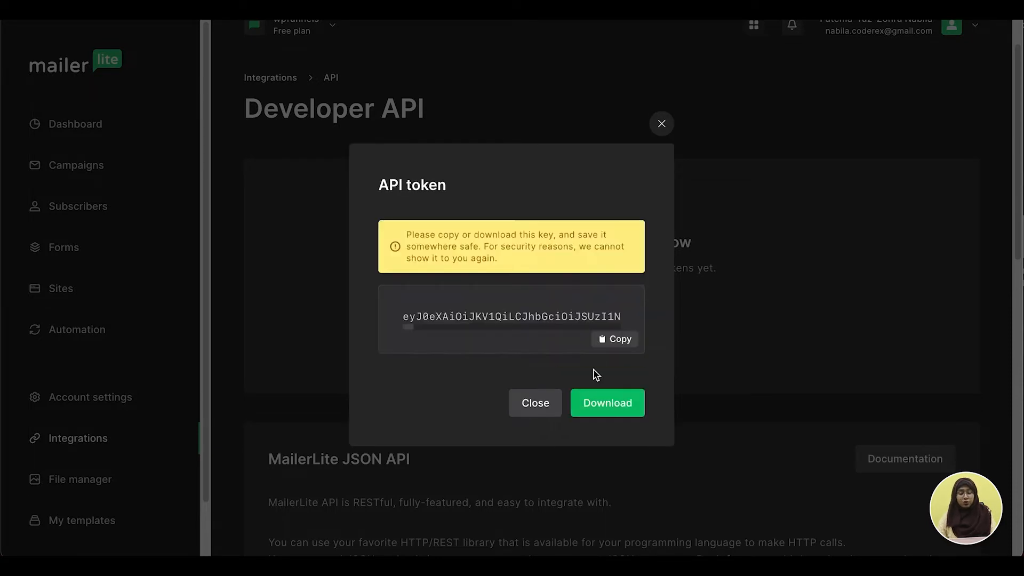
{"action": "left_click", "coordinate": [620, 344]}
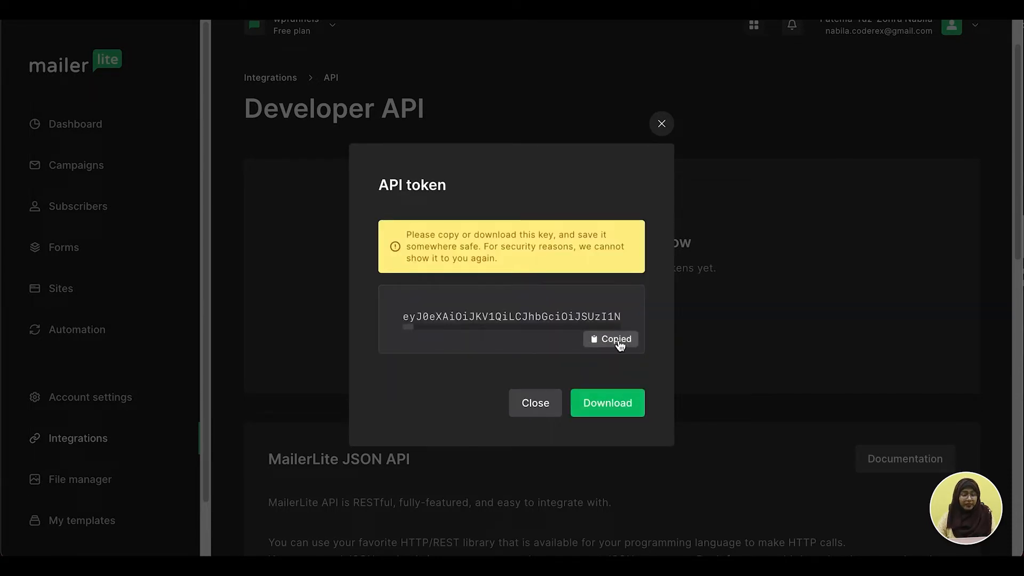
{"action": "left_click", "coordinate": [662, 127]}
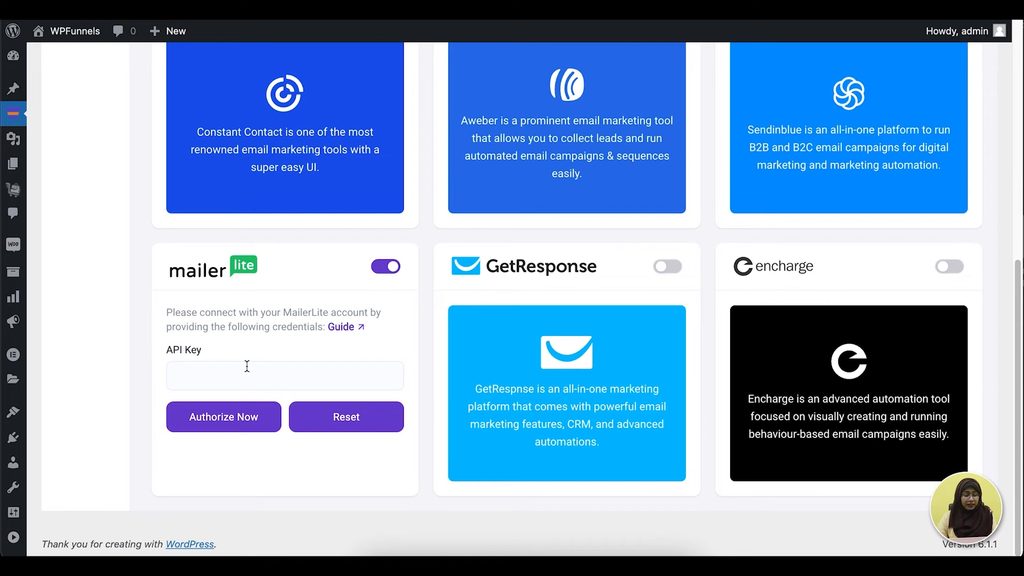
Switch back to WPFunnels, paste the API key into the MailerLite card and authorize the connection
{"action": "key", "text": "ctrl+v"}
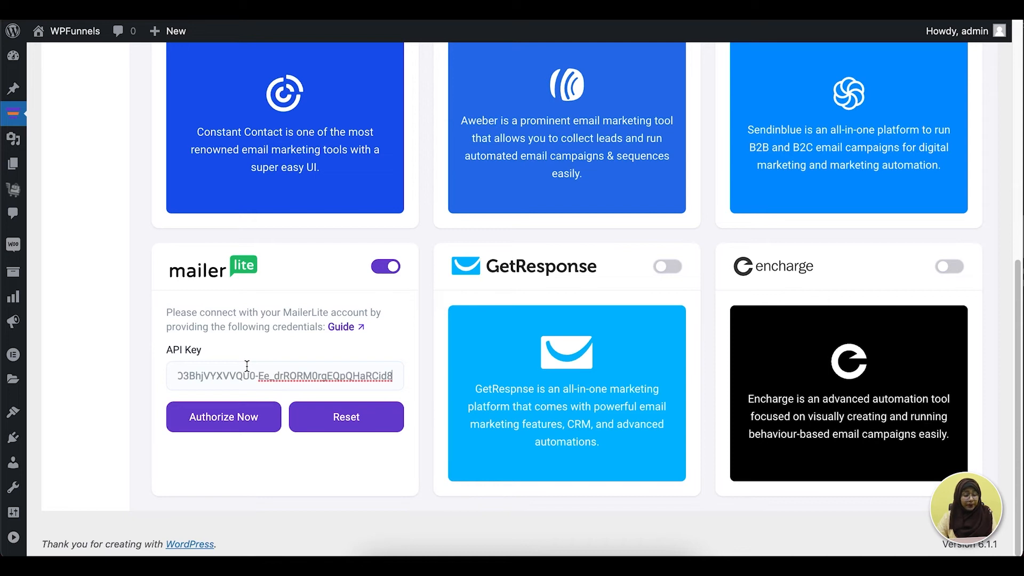
{"action": "left_click", "coordinate": [236, 420]}
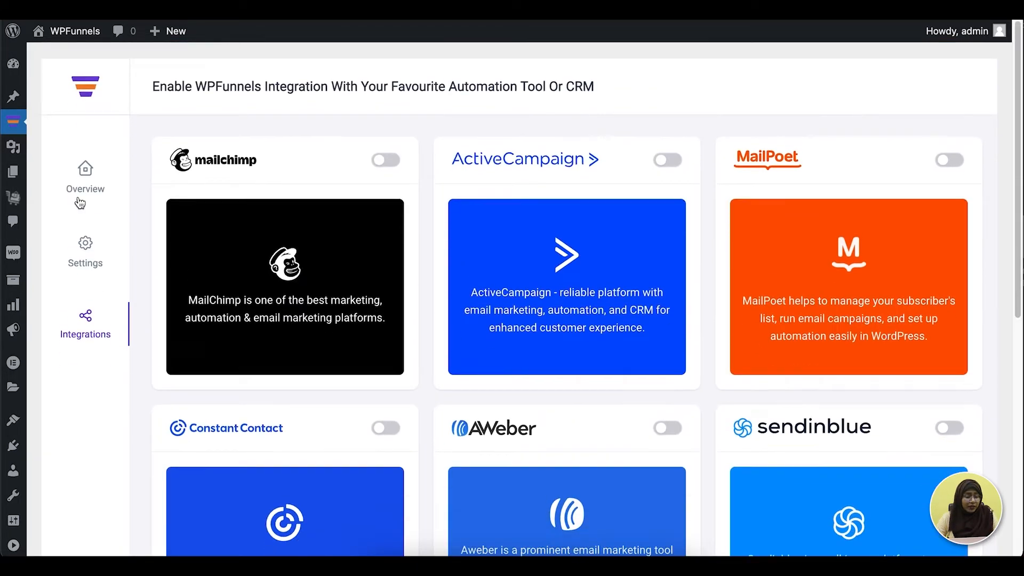
Open the Beauty Product Pro funnel for editing and start a new integration with Mailerlite as the connected CRM
{"action": "left_click", "coordinate": [74, 188]}
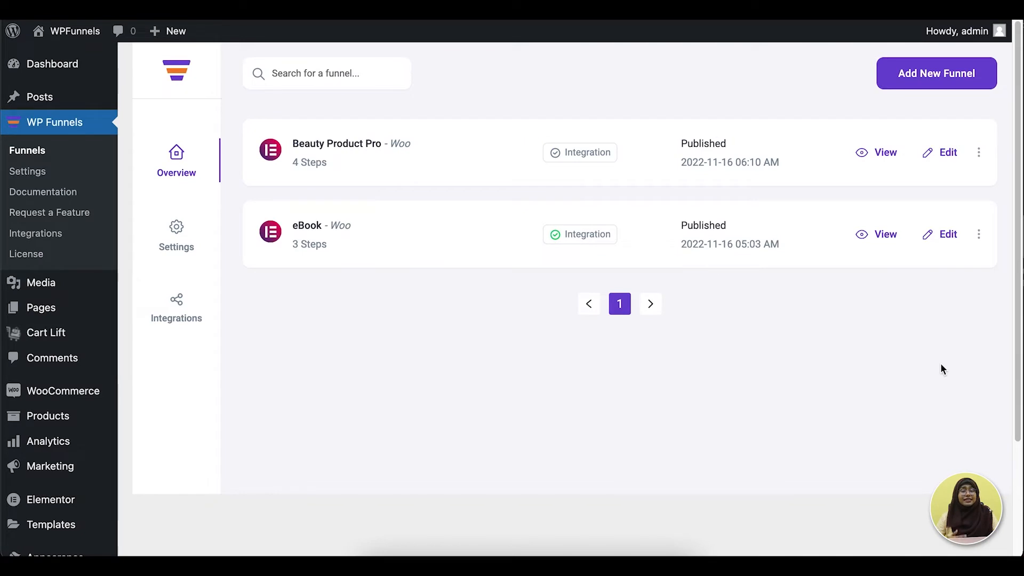
{"action": "left_click", "coordinate": [948, 154]}
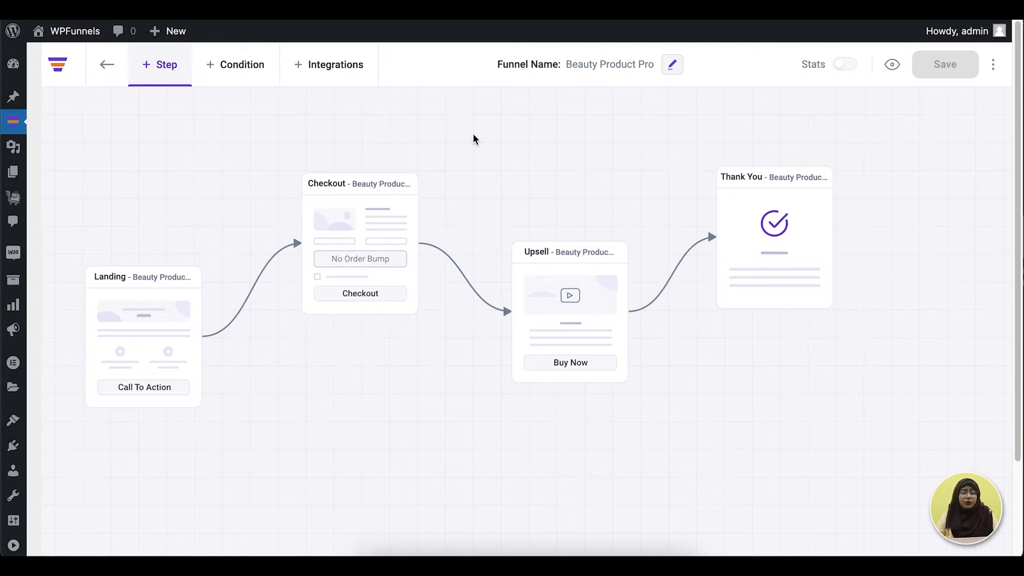
{"action": "left_click", "coordinate": [345, 64]}
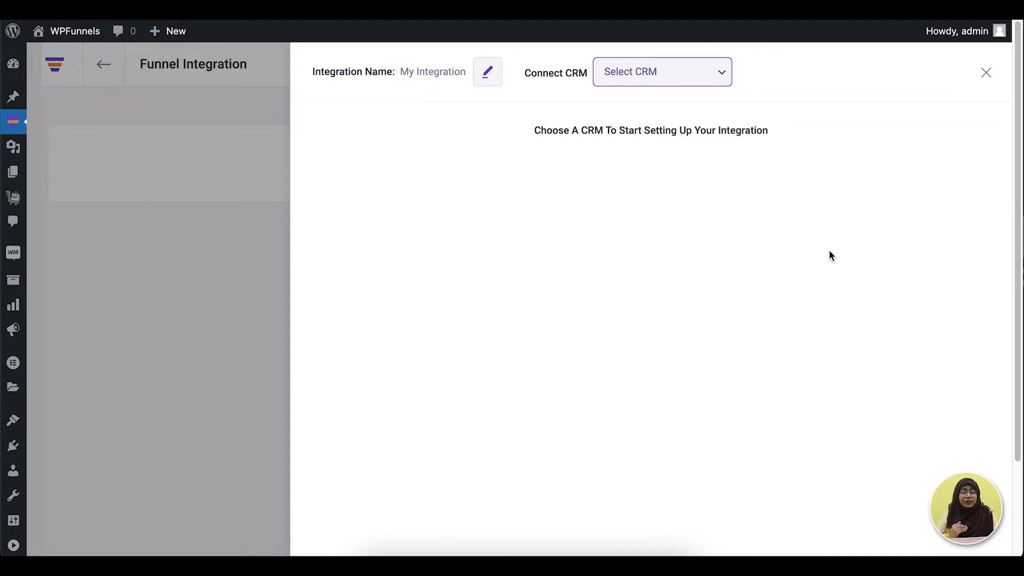
{"action": "left_click", "coordinate": [681, 83]}
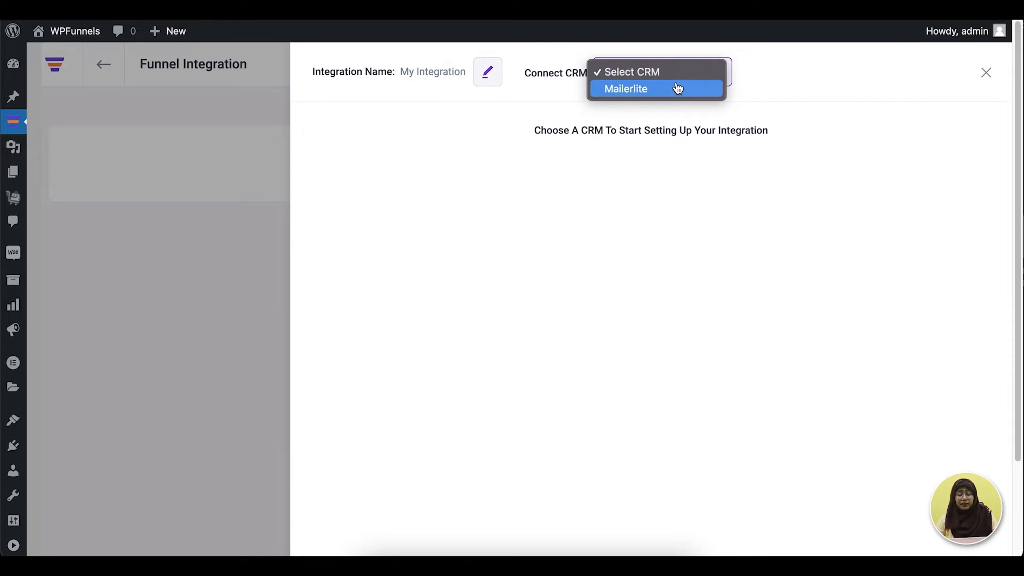
{"action": "left_click", "coordinate": [679, 88]}
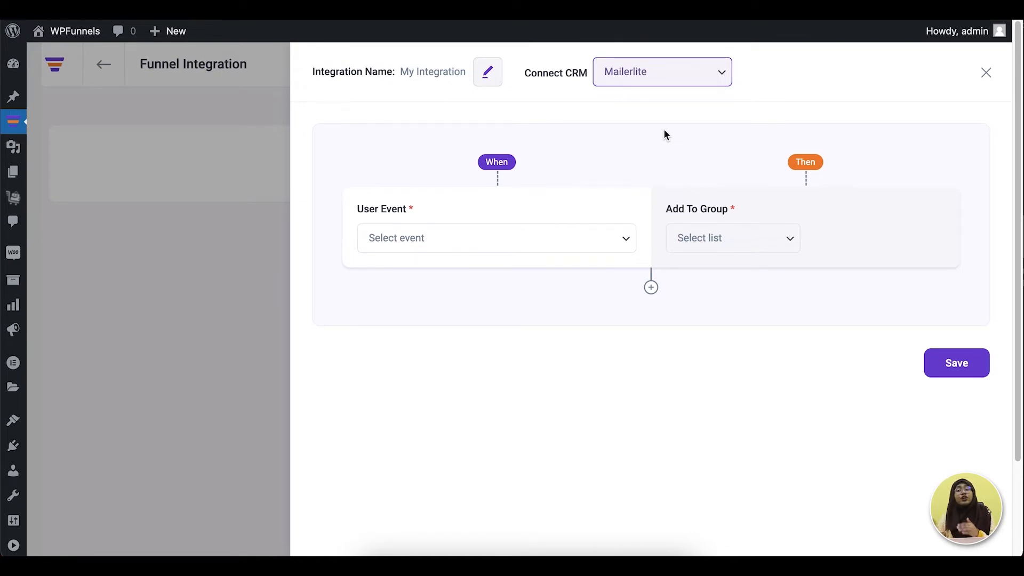
Set the first rule's user event to After Opt-in Form Submit for the landing page, adding contacts to the Lead Gen group
{"action": "left_click", "coordinate": [621, 238]}
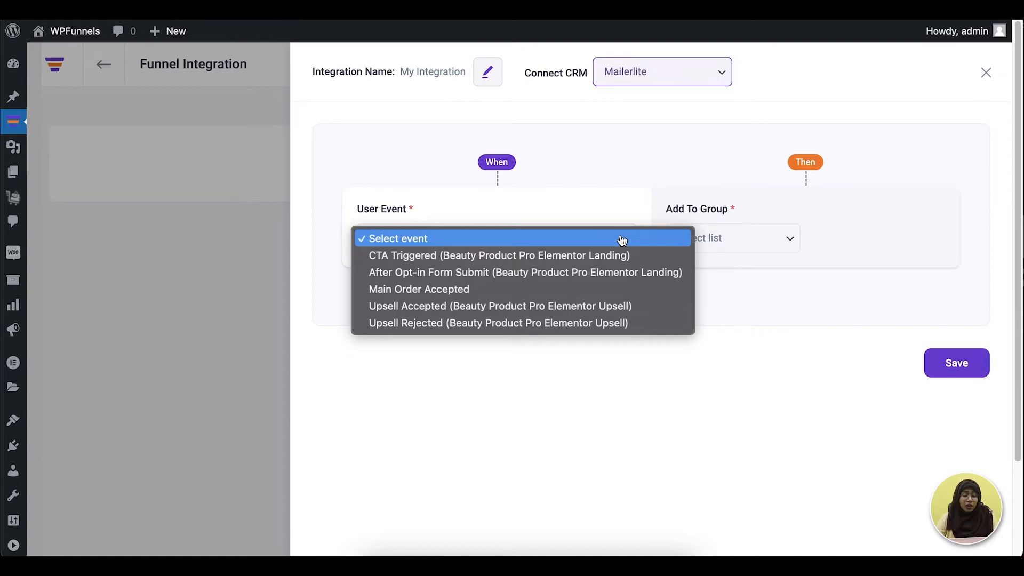
{"action": "left_click", "coordinate": [586, 284]}
{"action": "left_click", "coordinate": [761, 237]}
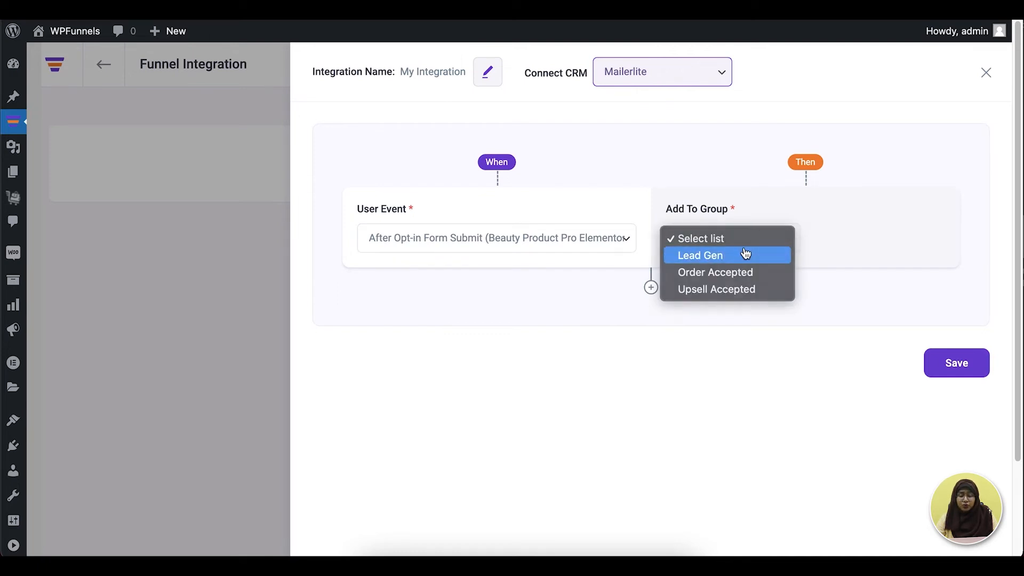
{"action": "left_click", "coordinate": [746, 253]}
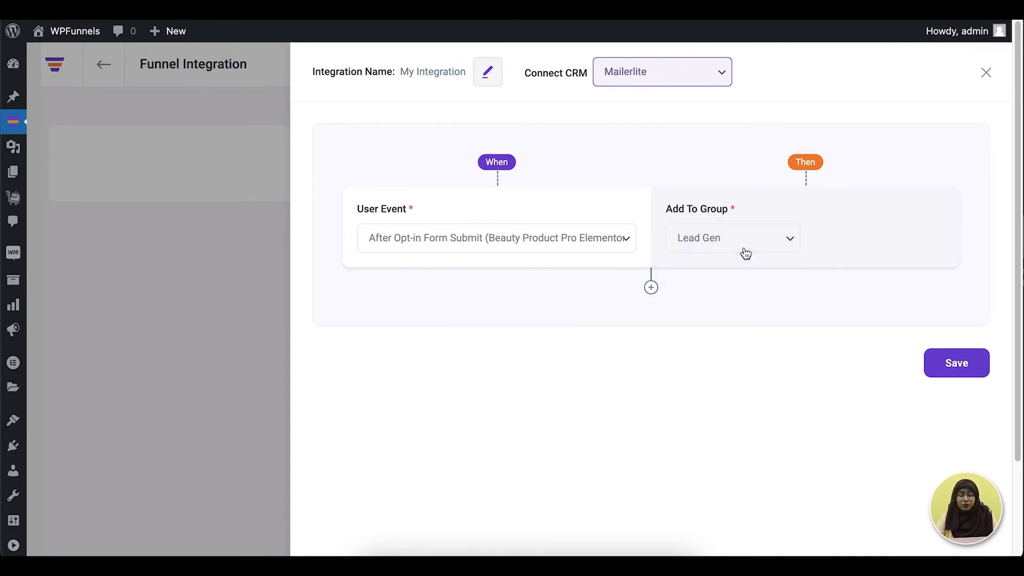
Add a second rule that adds contacts to the Order Accepted group on Main Order Accepted, and save the integration
{"action": "left_click", "coordinate": [651, 288]}
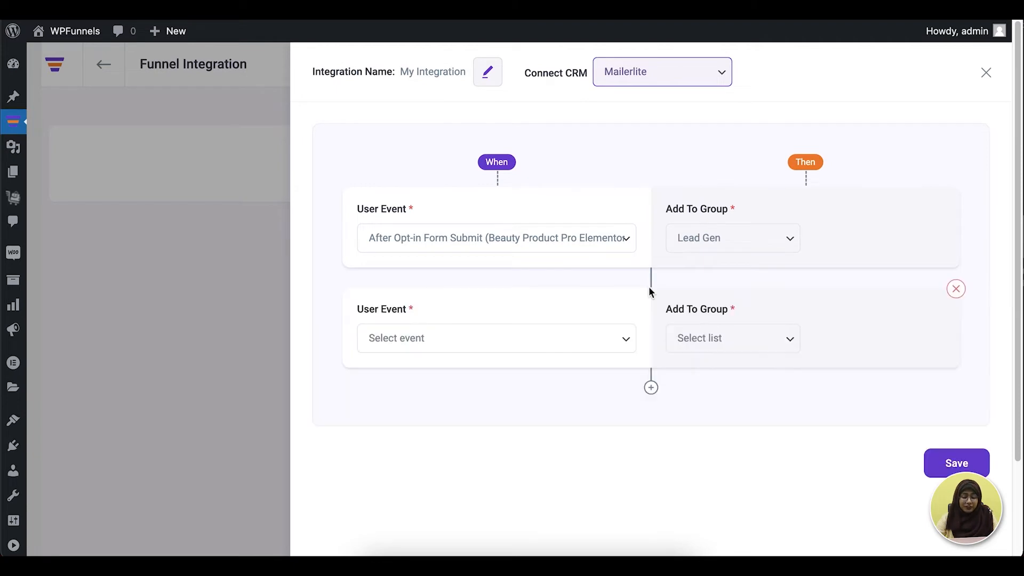
{"action": "left_click", "coordinate": [545, 350]}
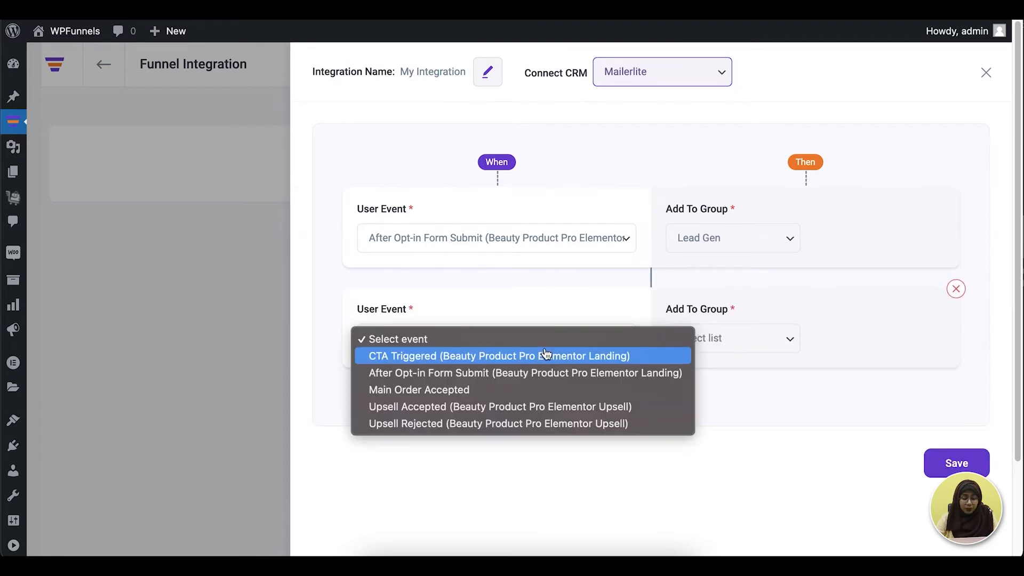
{"action": "left_click", "coordinate": [545, 393]}
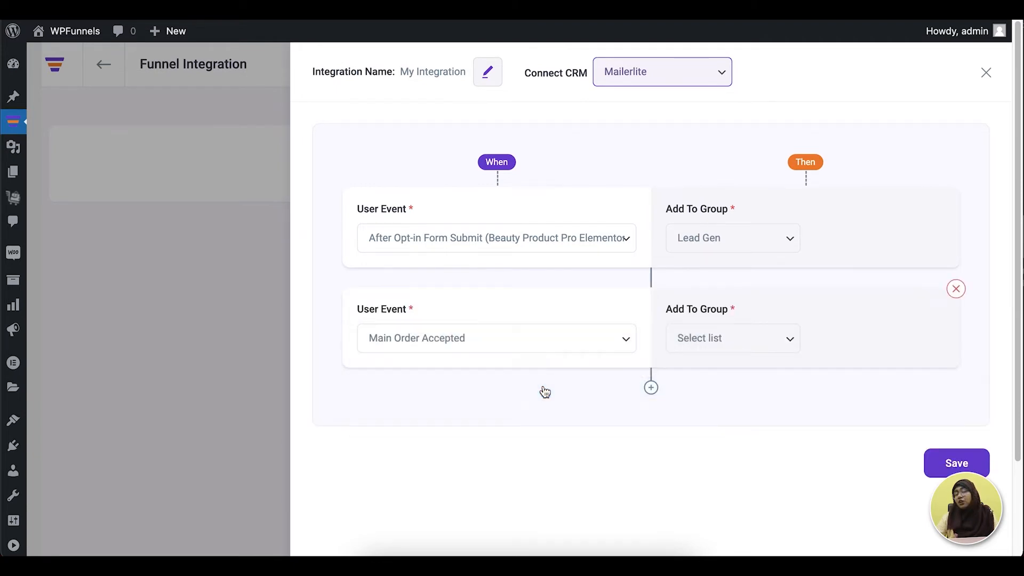
{"action": "left_click", "coordinate": [755, 342]}
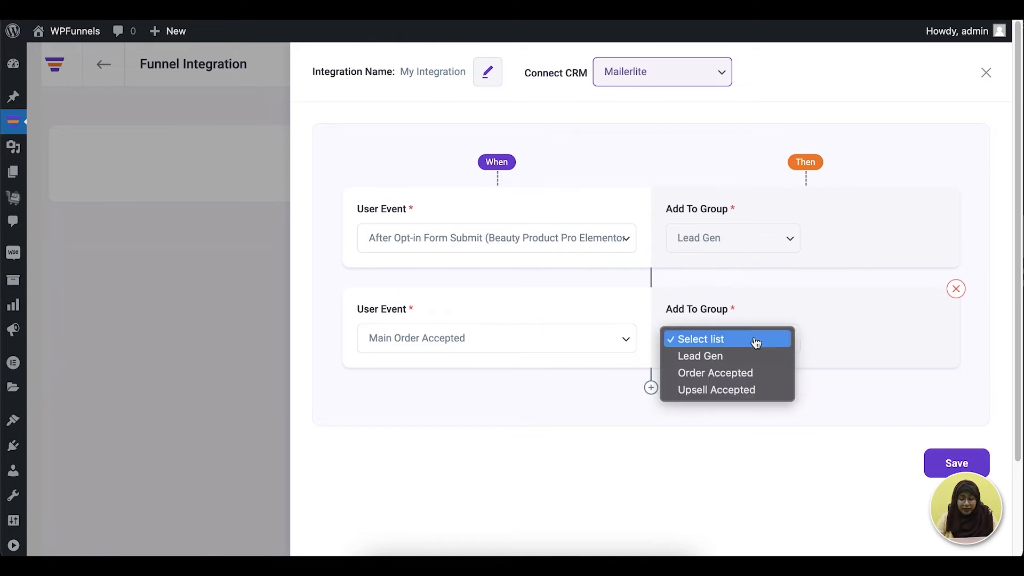
{"action": "left_click", "coordinate": [746, 373]}
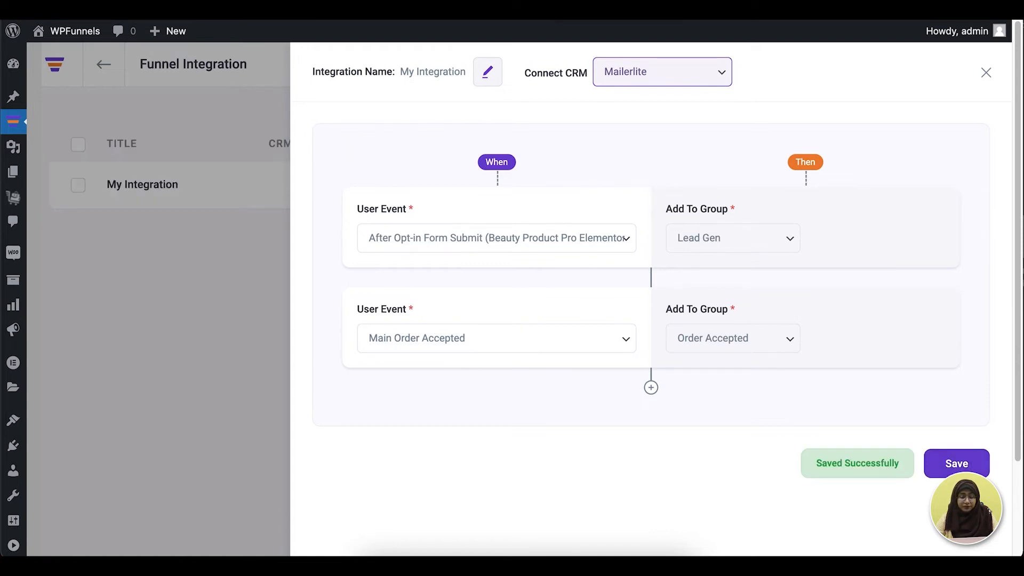
{"action": "left_click", "coordinate": [88, 321]}
{"action": "left_click", "coordinate": [103, 59]}
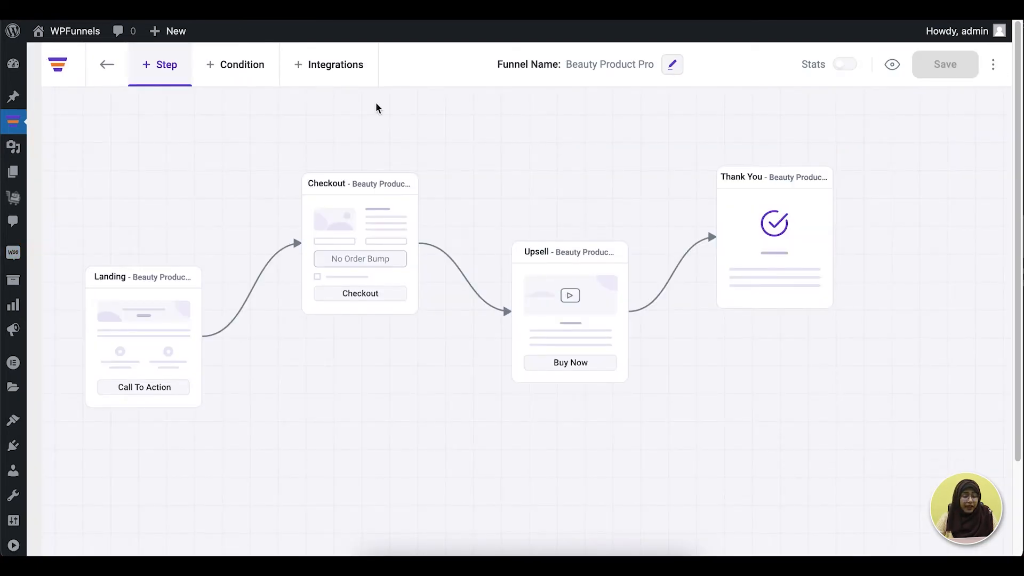
Preview the funnel and open its landing page in a new incognito window
{"action": "left_click", "coordinate": [892, 64]}
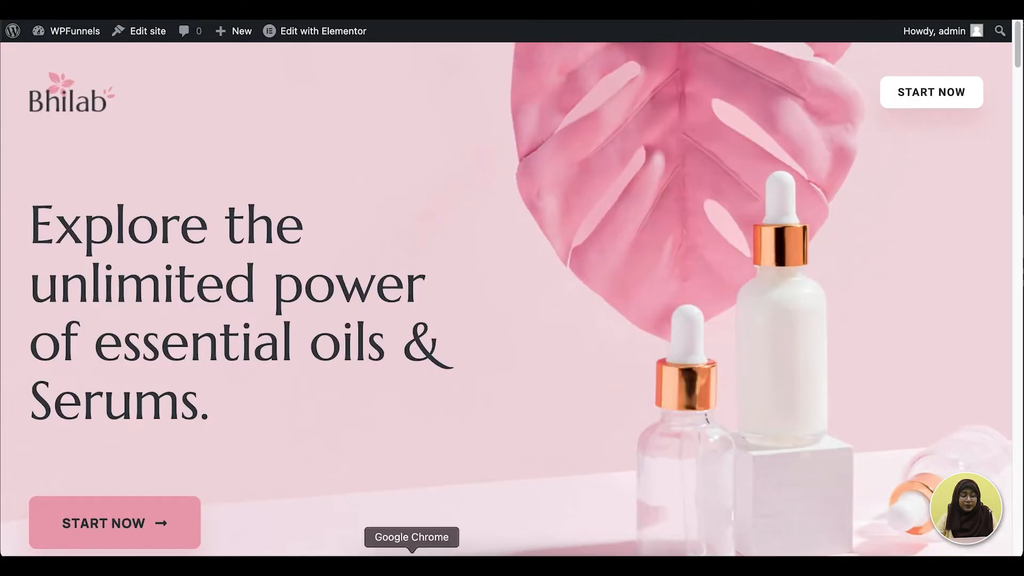
{"action": "left_click", "coordinate": [1007, 10]}
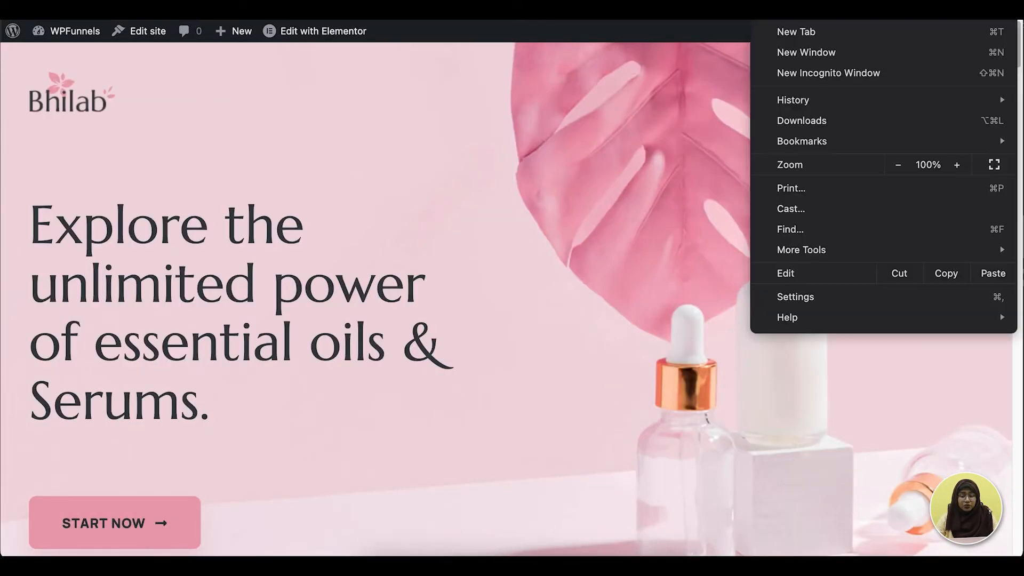
{"action": "left_click", "coordinate": [914, 75]}
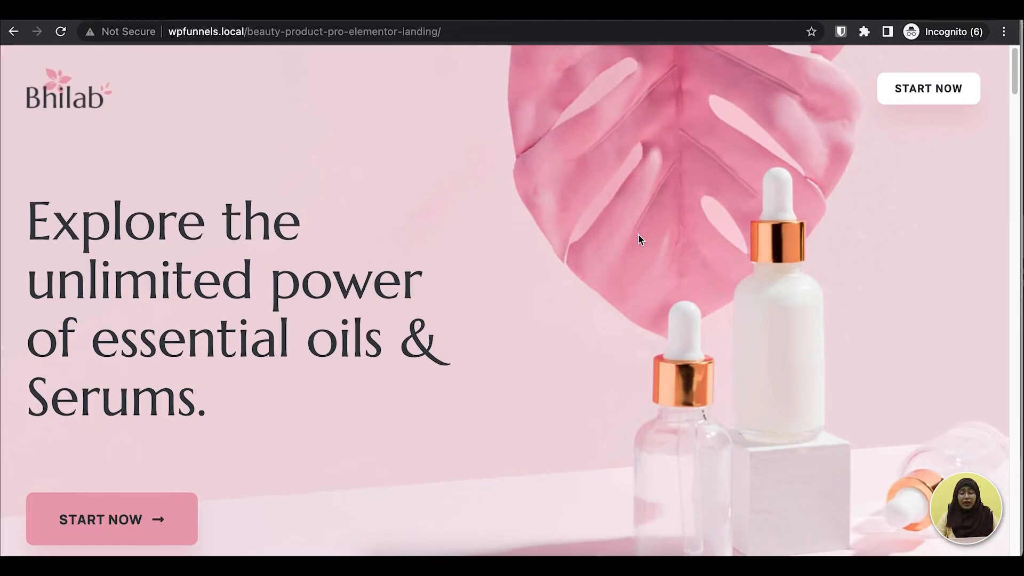
Submit the Tell Us About Your Face opt-in form with the contact's email and the message "face is dry"
{"action": "scroll", "coordinate": [639, 239], "scroll_direction": "down", "scroll_amount": 8}
{"action": "scroll", "coordinate": [639, 238], "scroll_direction": "down", "scroll_amount": 1}
{"action": "scroll", "coordinate": [639, 238], "scroll_direction": "up", "scroll_amount": 1}
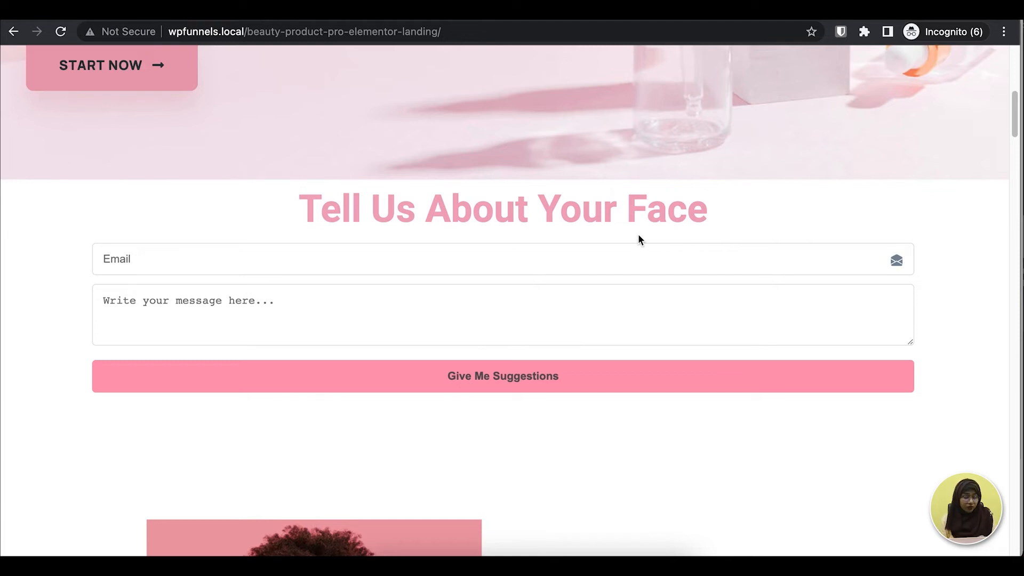
{"action": "left_click", "coordinate": [404, 254]}
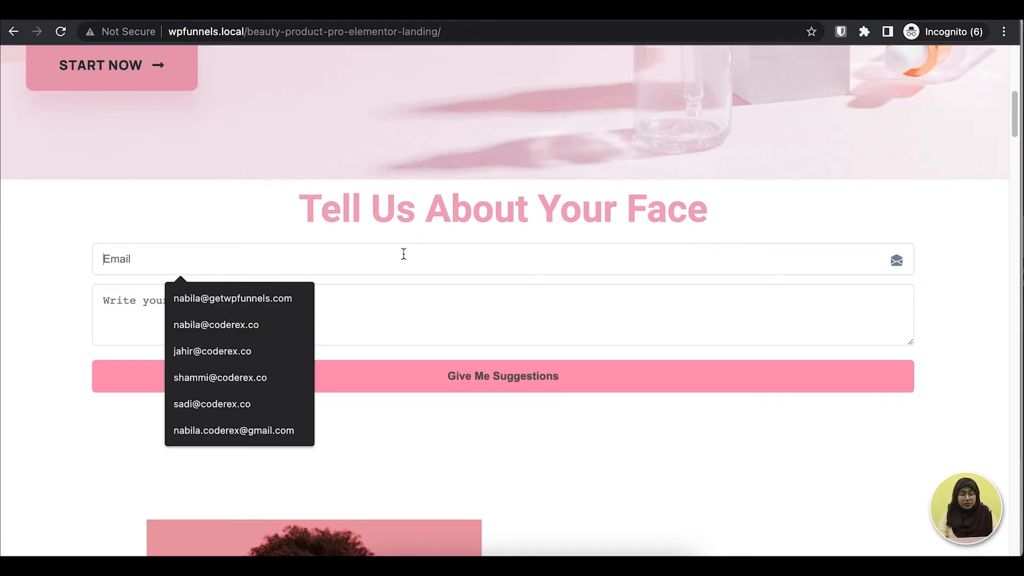
{"action": "left_click", "coordinate": [302, 299]}
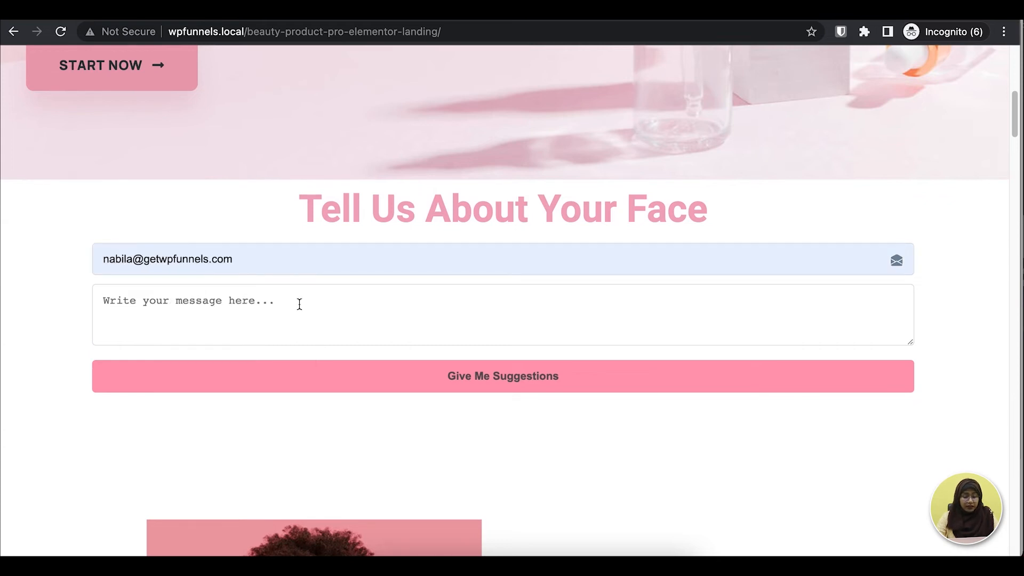
{"action": "type", "text": "face "}
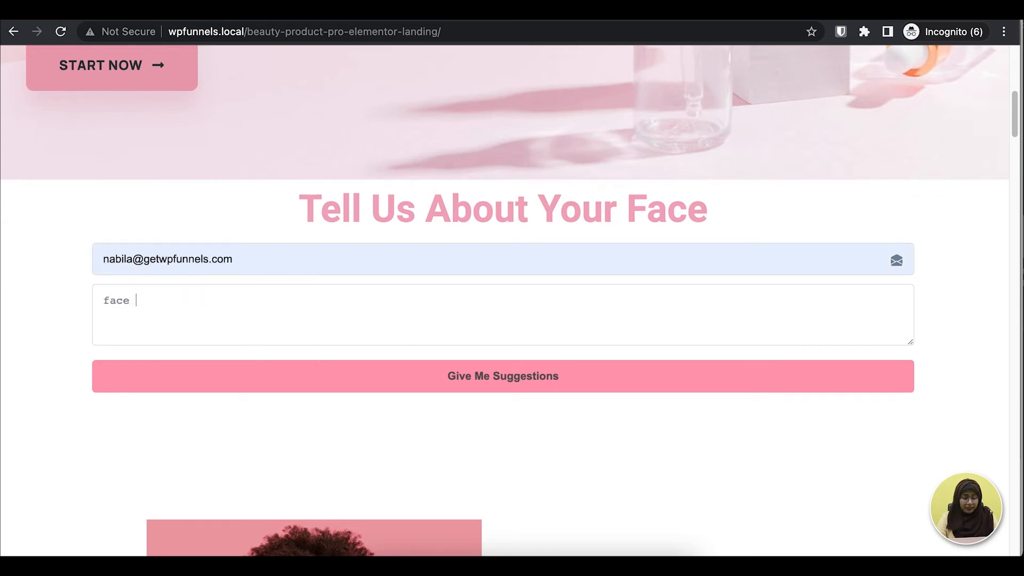
{"action": "type", "text": "is dry"}
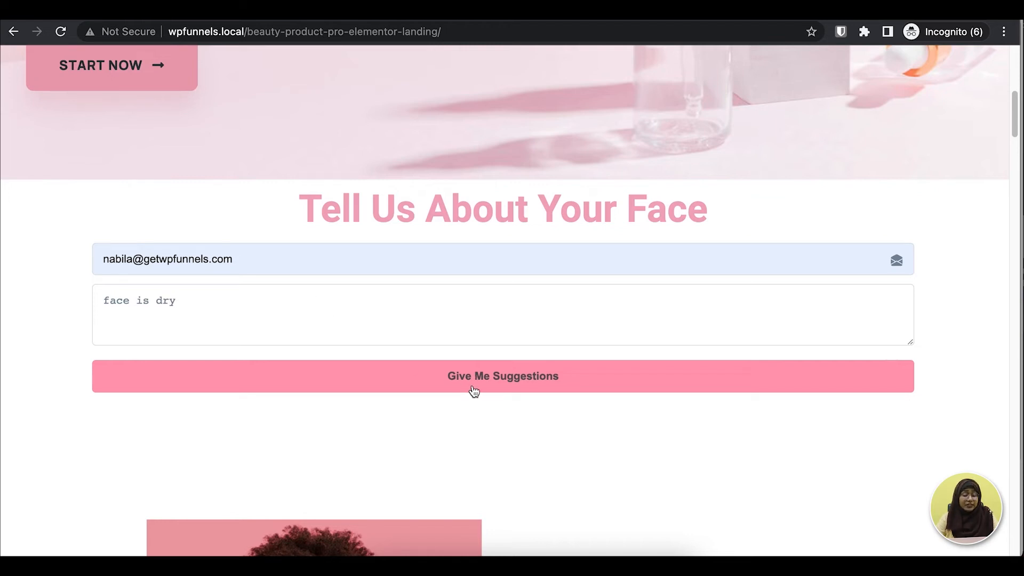
{"action": "left_click", "coordinate": [473, 390]}
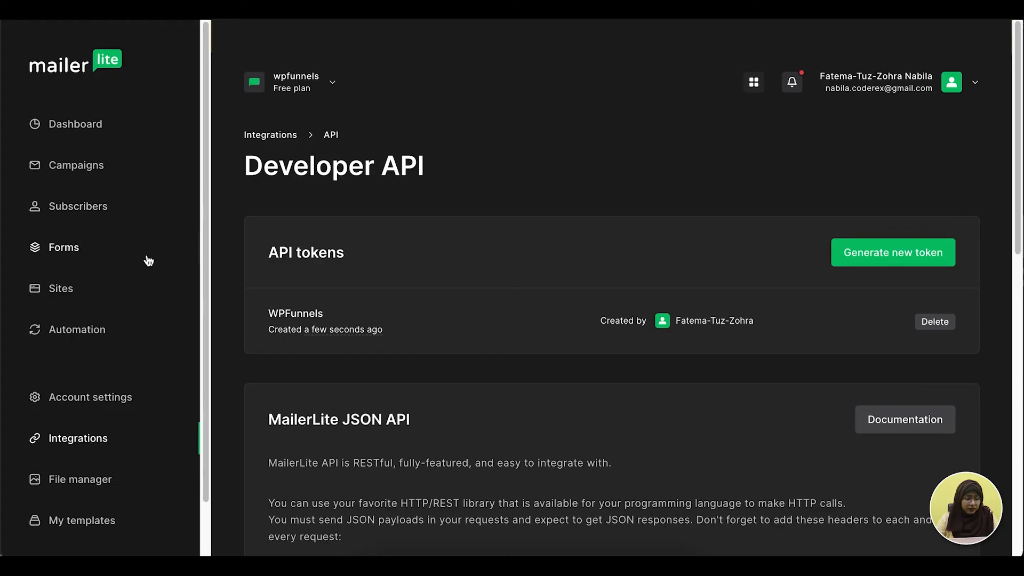
Switch to MailerLite and view the subscribers in the Lead Gen group
{"action": "scroll", "coordinate": [303, 213], "scroll_direction": "down", "scroll_amount": 2}
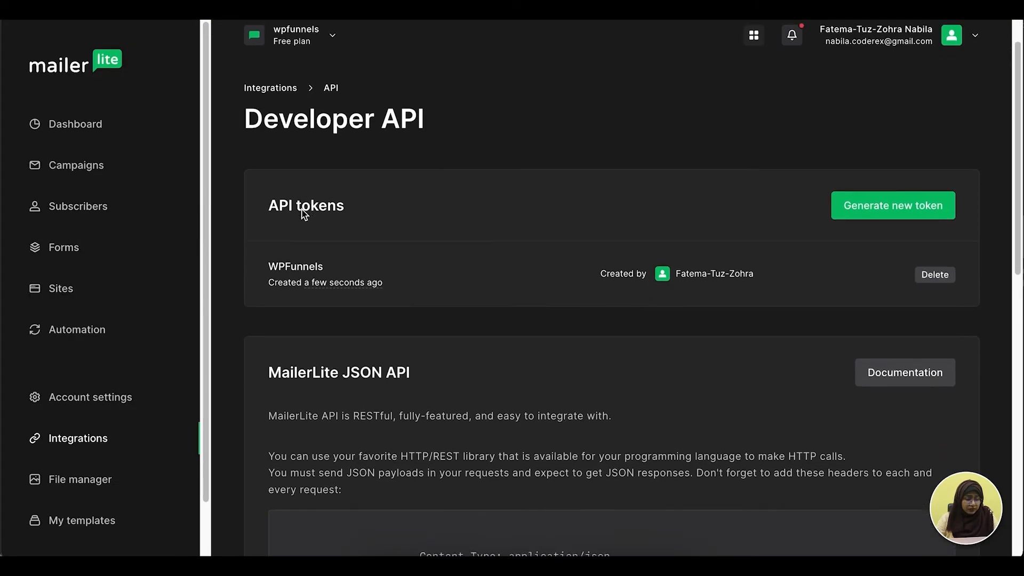
{"action": "scroll", "coordinate": [303, 214], "scroll_direction": "down", "scroll_amount": 2}
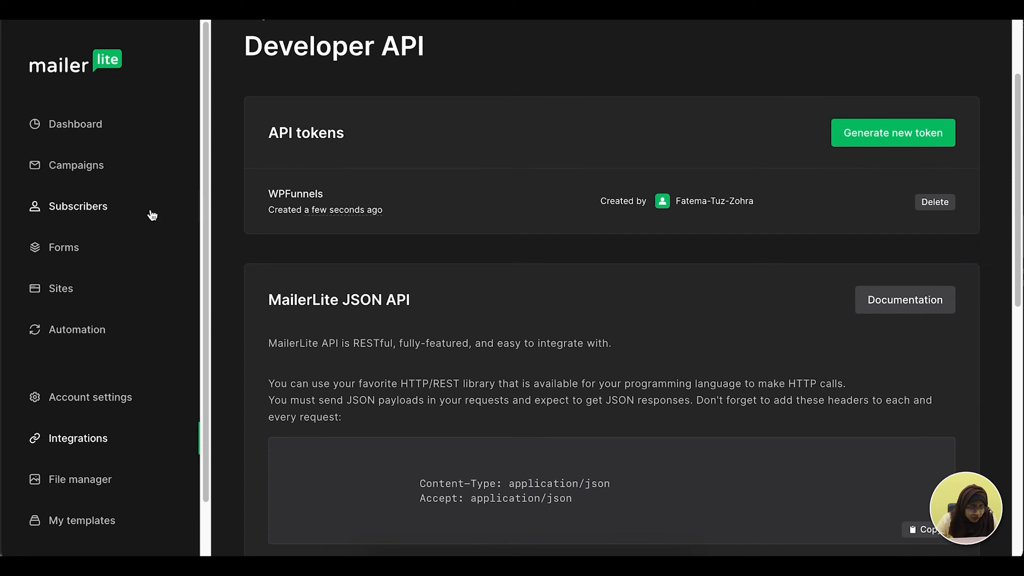
{"action": "left_click", "coordinate": [152, 215]}
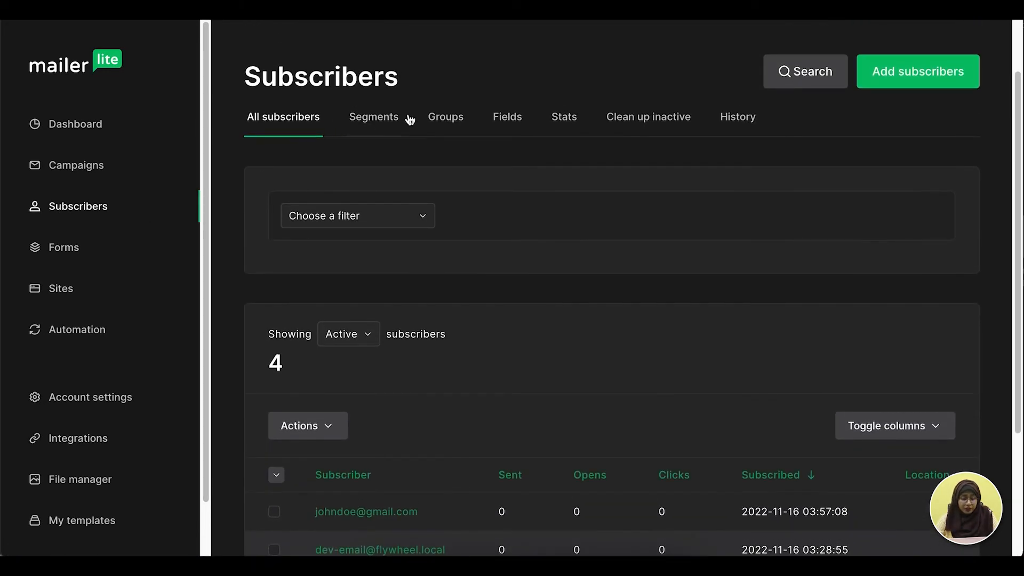
{"action": "left_click", "coordinate": [435, 121]}
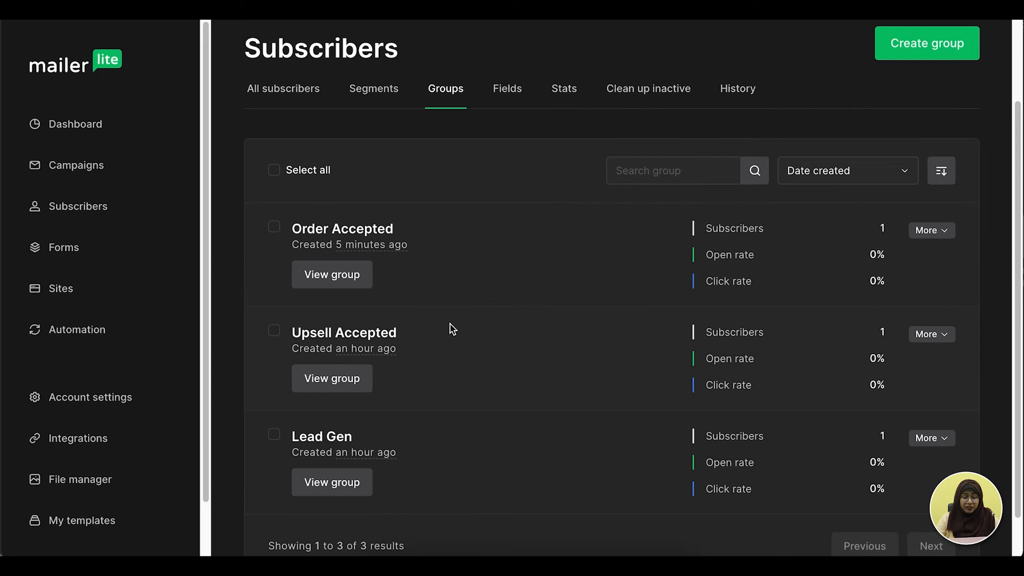
{"action": "left_click", "coordinate": [332, 483]}
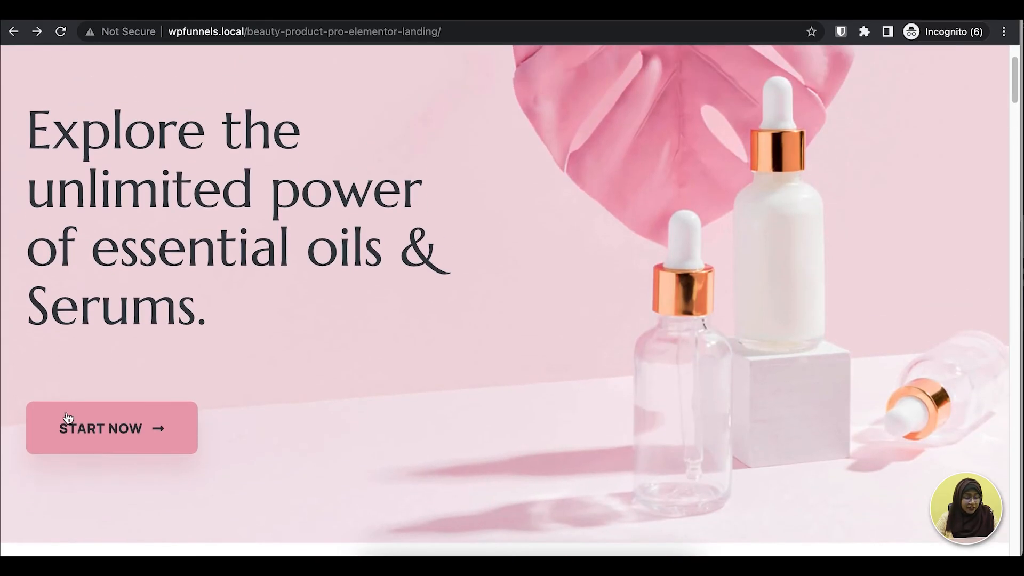
Place the Serum order from the funnel's landing page with the prefilled billing details and cash on delivery, and decline the Oils-Serum upsell
{"action": "left_click", "coordinate": [86, 440]}
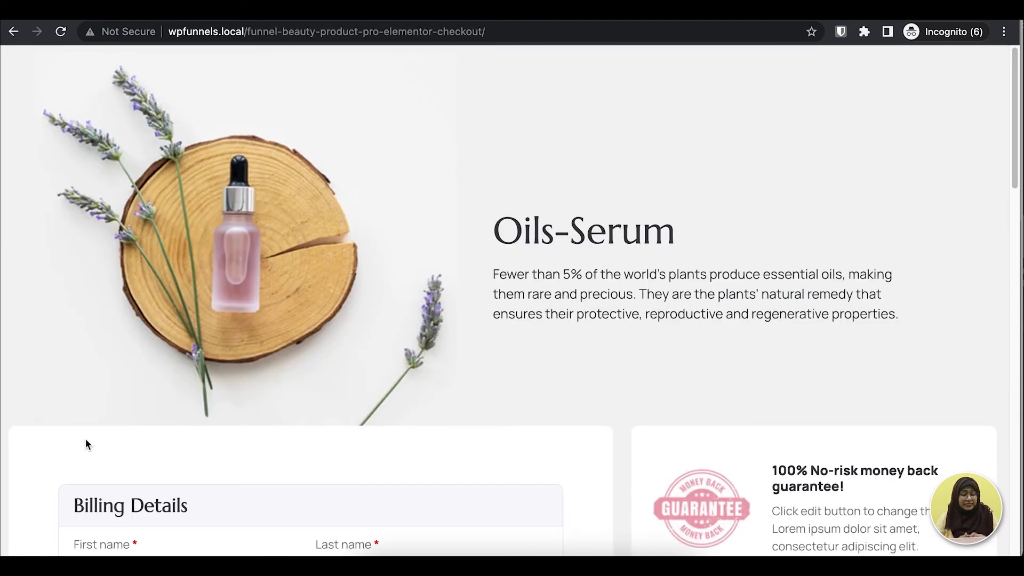
{"action": "scroll", "coordinate": [335, 385], "scroll_direction": "down", "scroll_amount": 8}
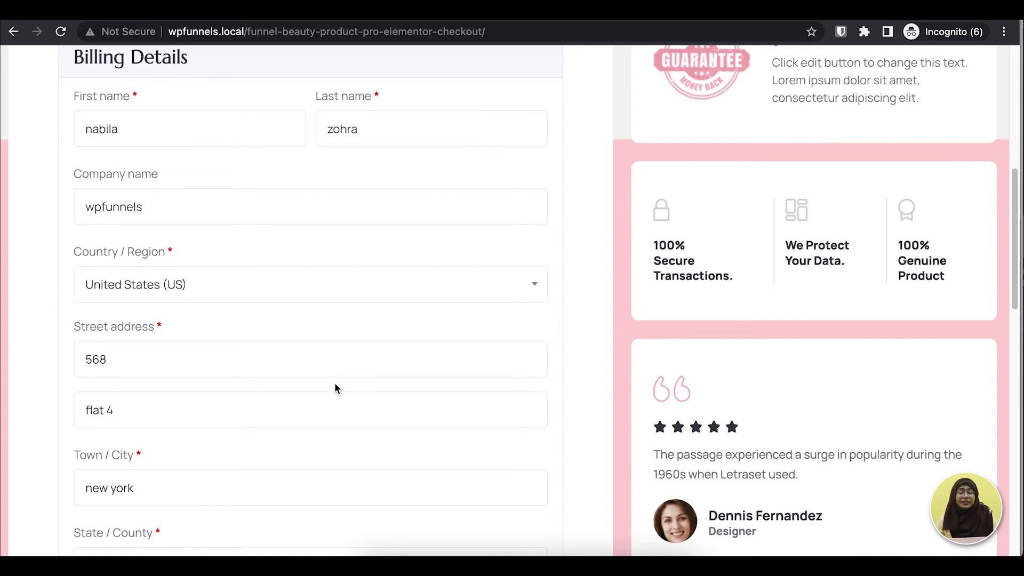
{"action": "scroll", "coordinate": [335, 385], "scroll_direction": "down", "scroll_amount": 15}
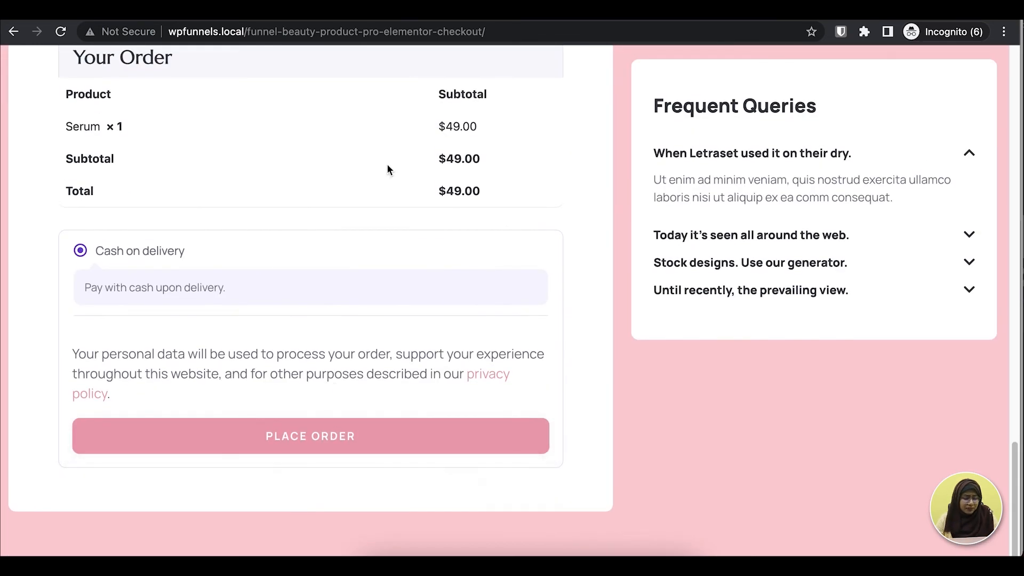
{"action": "scroll", "coordinate": [363, 293], "scroll_direction": "up", "scroll_amount": 7}
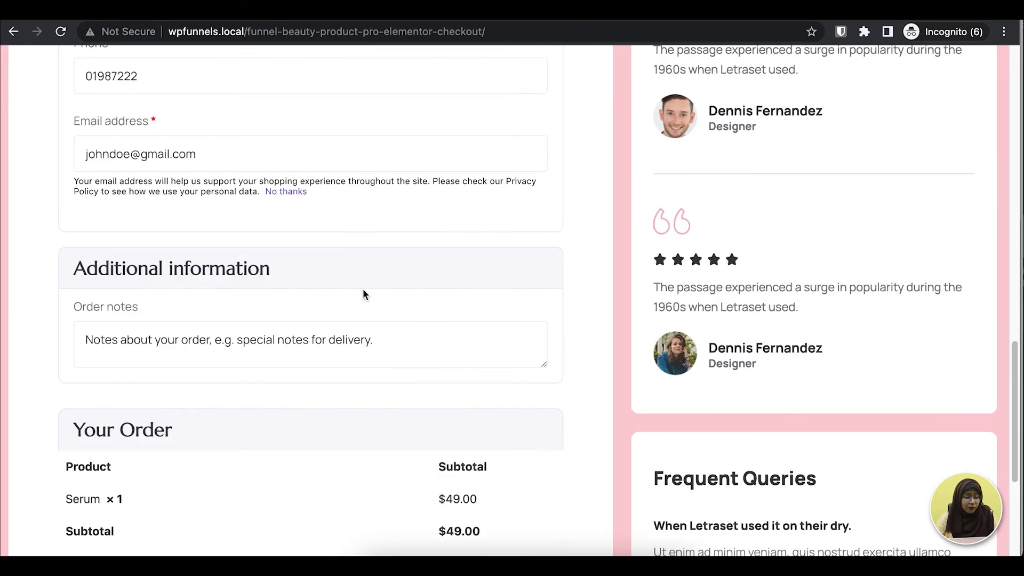
{"action": "scroll", "coordinate": [363, 295], "scroll_direction": "up", "scroll_amount": 1}
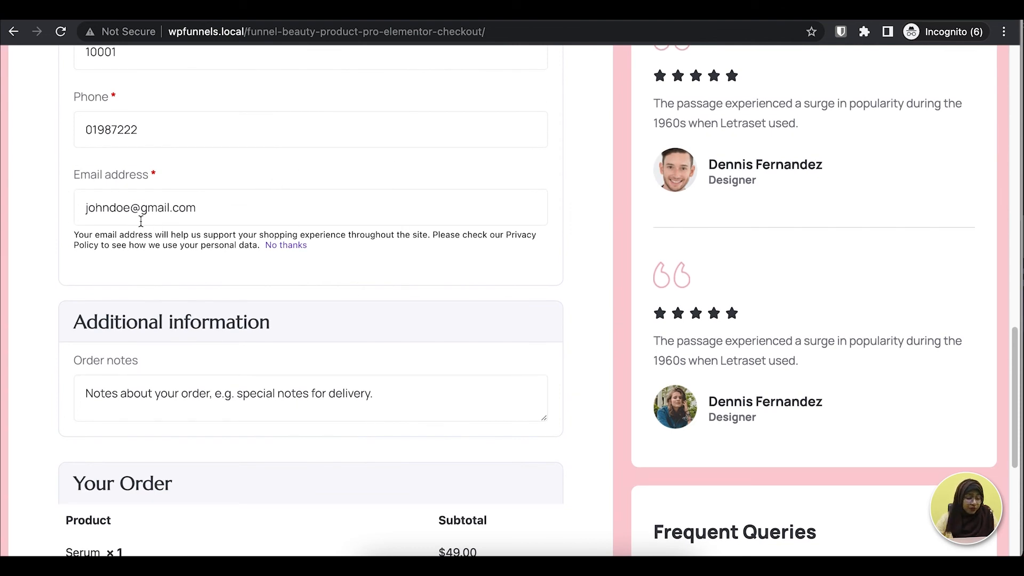
{"action": "scroll", "coordinate": [387, 208], "scroll_direction": "down", "scroll_amount": 10}
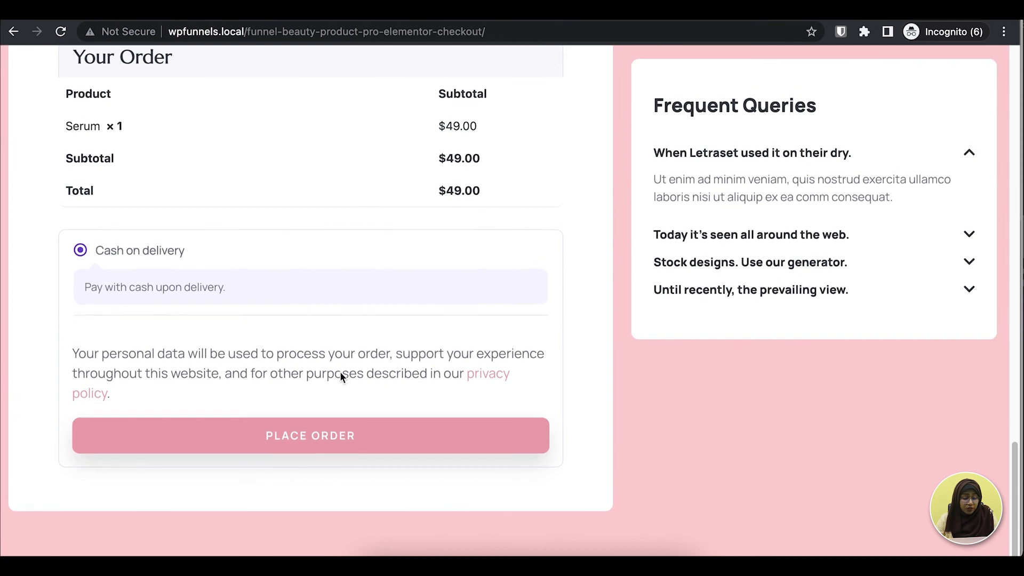
{"action": "left_click", "coordinate": [346, 435]}
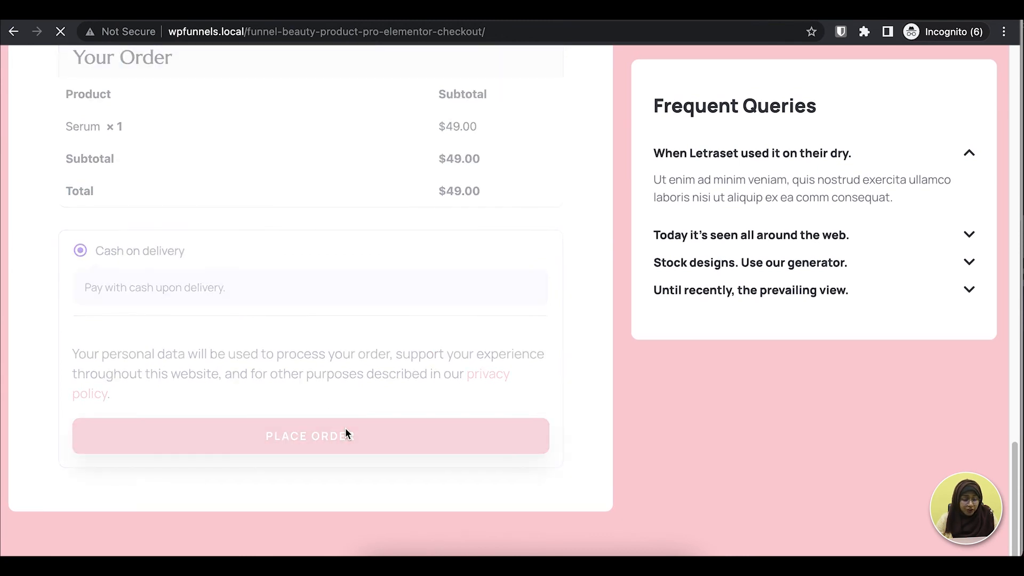
{"action": "scroll", "coordinate": [509, 254], "scroll_direction": "down", "scroll_amount": 5}
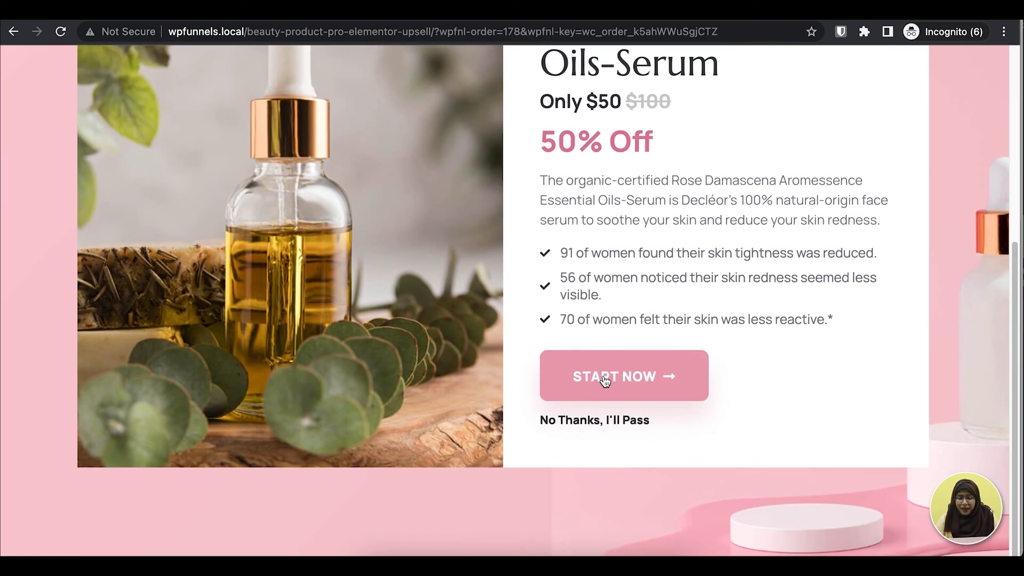
{"action": "left_click", "coordinate": [594, 421]}
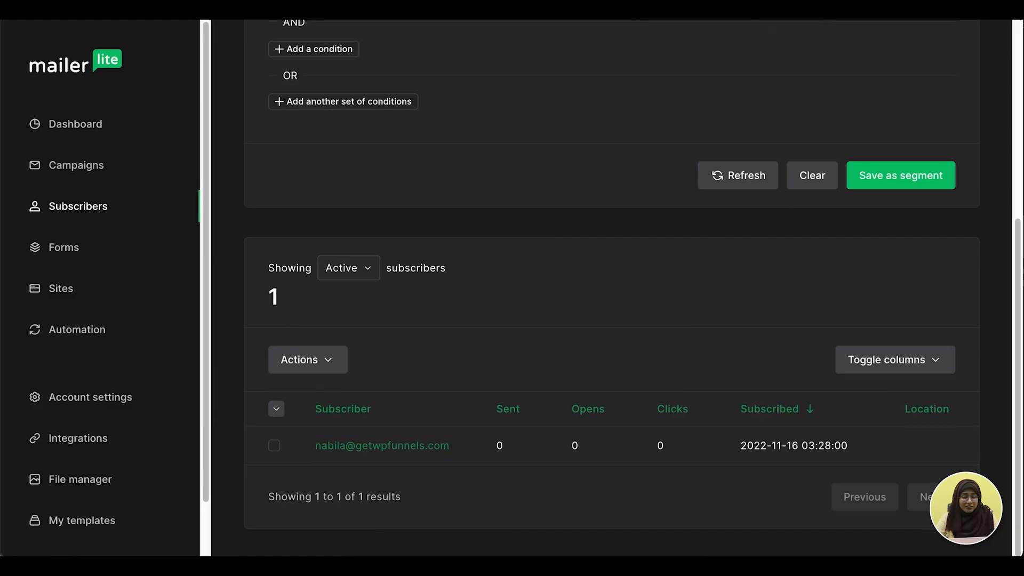
Filter the MailerLite subscribers to those belonging to the Order Accepted group and examine the resulting list
{"action": "scroll", "coordinate": [435, 119], "scroll_direction": "up", "scroll_amount": 2}
{"action": "left_click", "coordinate": [665, 90]}
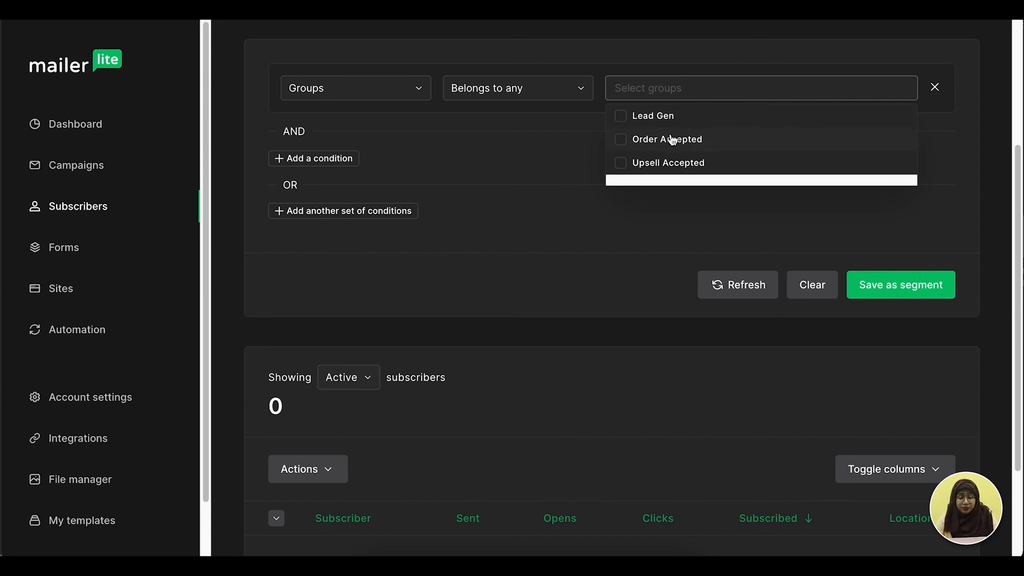
{"action": "left_click", "coordinate": [673, 140]}
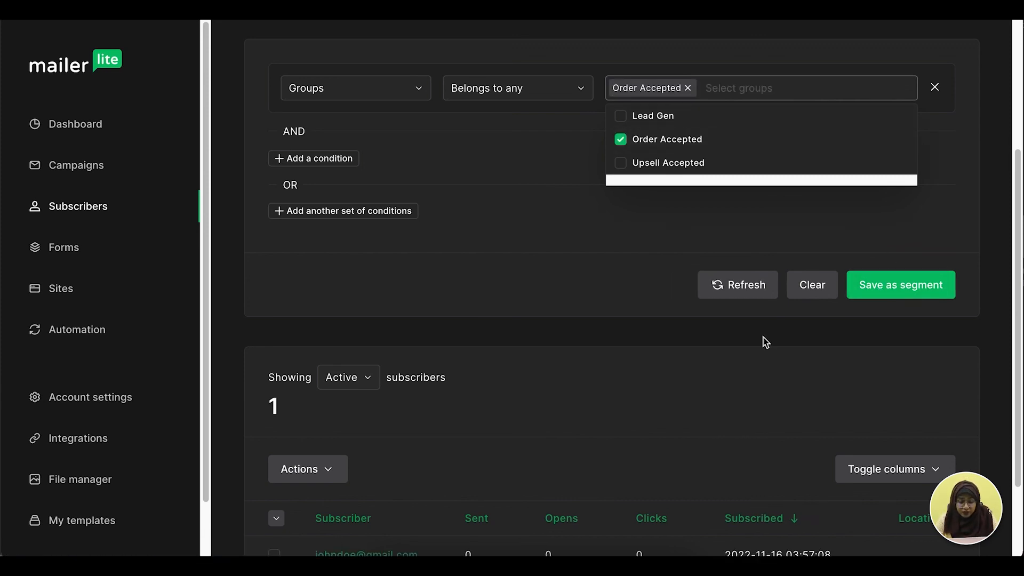
{"action": "scroll", "coordinate": [764, 338], "scroll_direction": "down", "scroll_amount": 2}
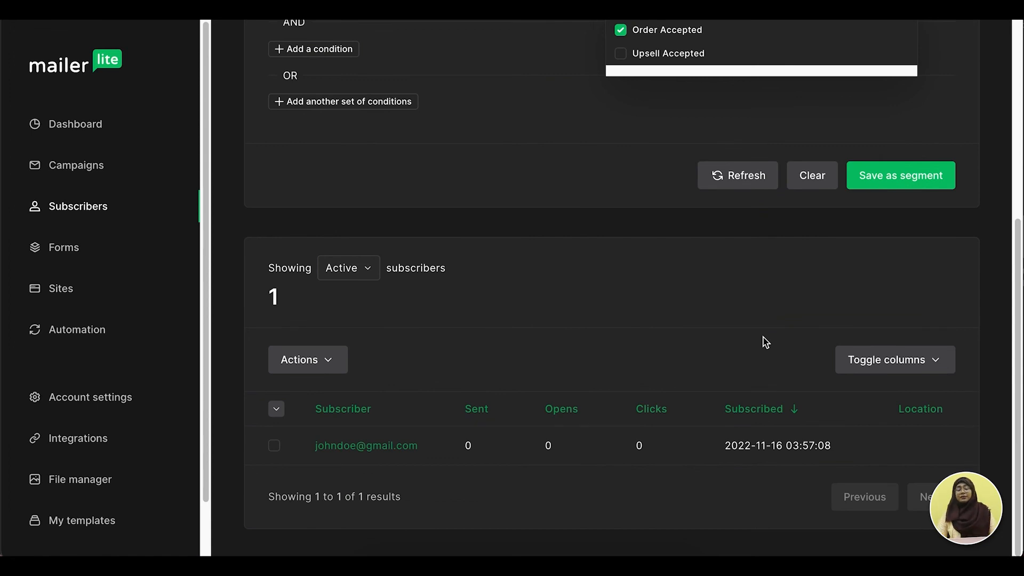